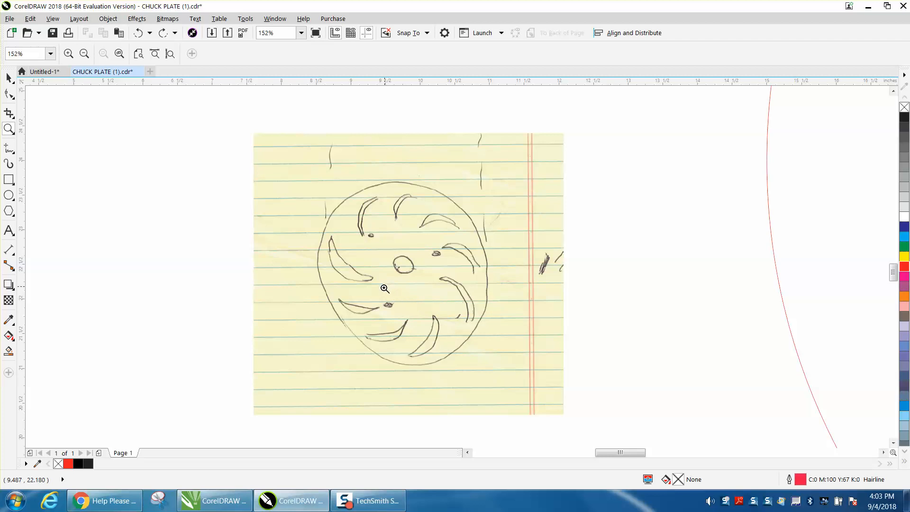
# - Examine the hand-drawn chuck plate sketch and compare it with the red circles and blade drawn beside it
pyautogui.scroll(-4, 386, 287)
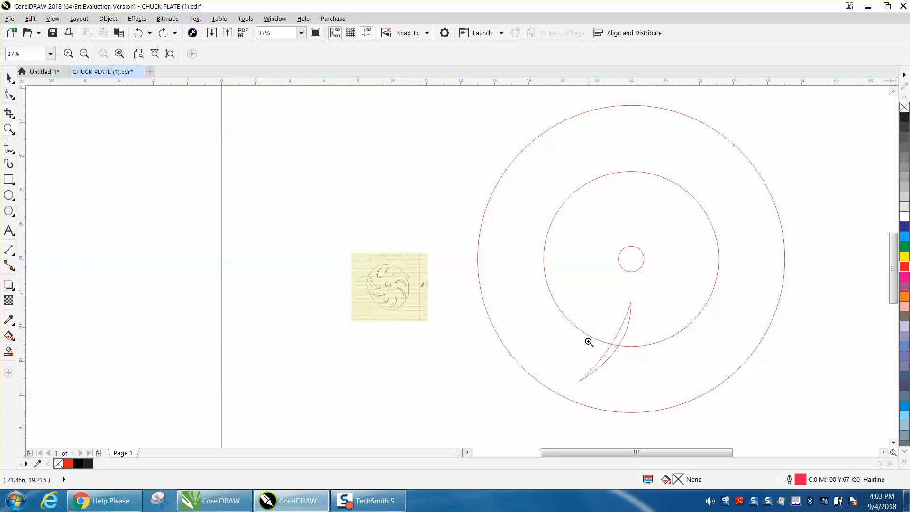
pyautogui.moveTo(348, 262); pyautogui.dragTo(441, 323)
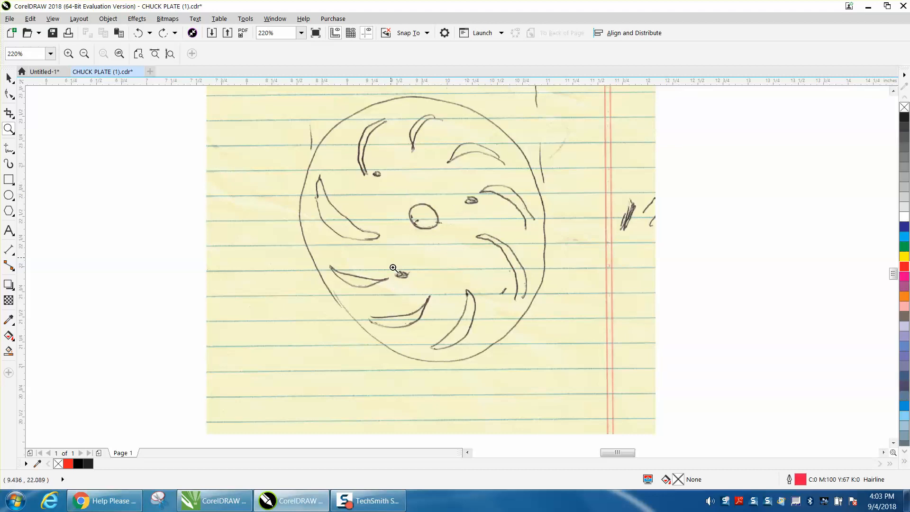
pyautogui.rightClick(448, 270)
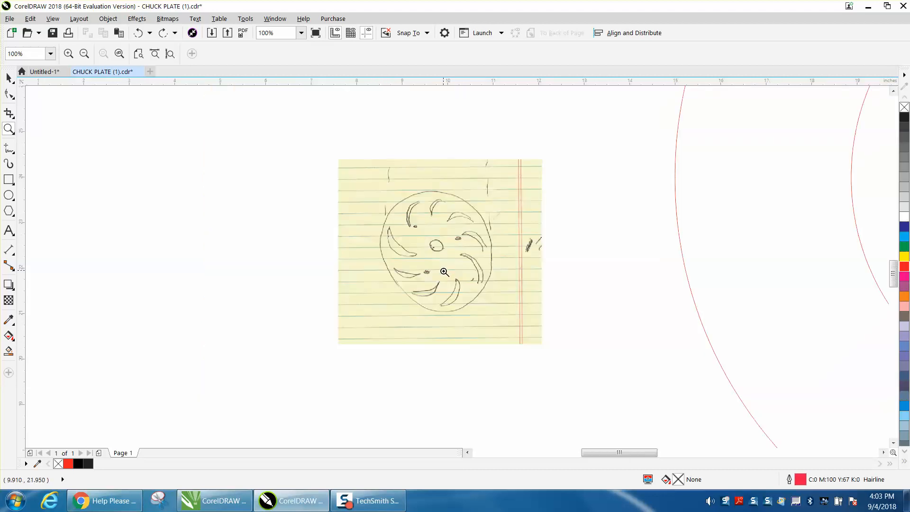
pyautogui.rightClick(472, 279)
pyautogui.rightClick(474, 278)
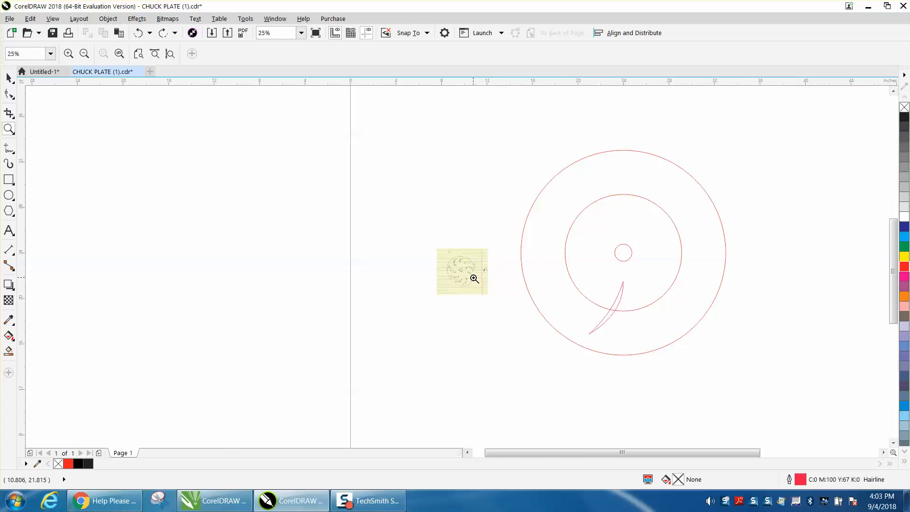
pyautogui.click(9, 77)
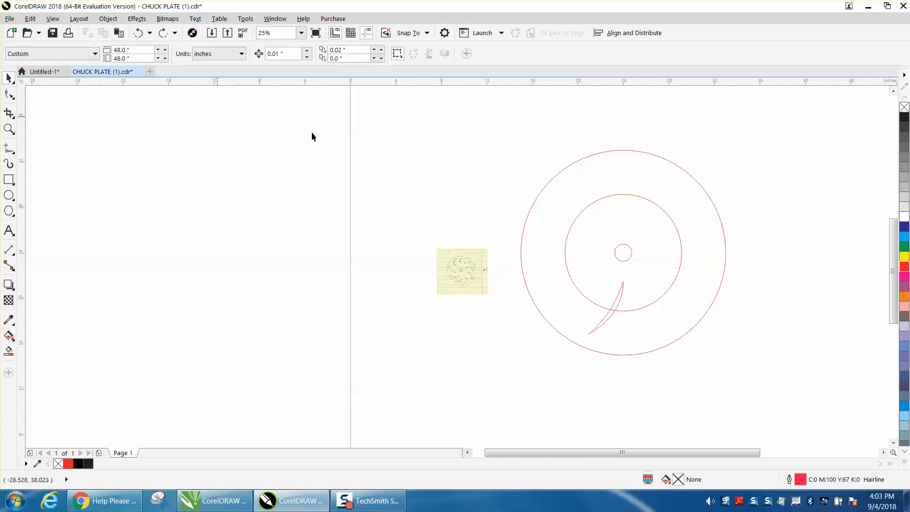
pyautogui.moveTo(593, 279); pyautogui.dragTo(787, 384)
pyautogui.click(266, 249)
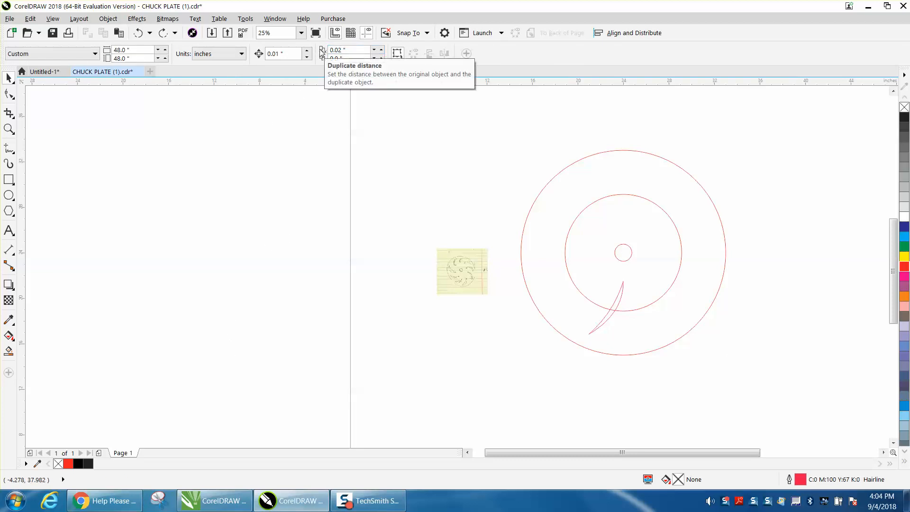
# - With nothing selected, set the horizontal duplicate distance to 0.0 inches and the nudge distance to 10 inches
pyautogui.click(354, 52)
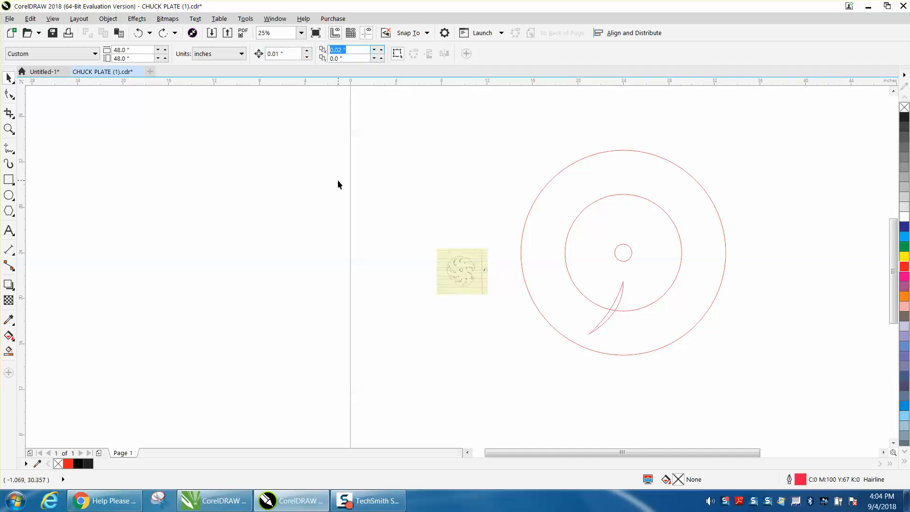
pyautogui.write('0.0')
pyautogui.press('Return')
pyautogui.click(622, 287)
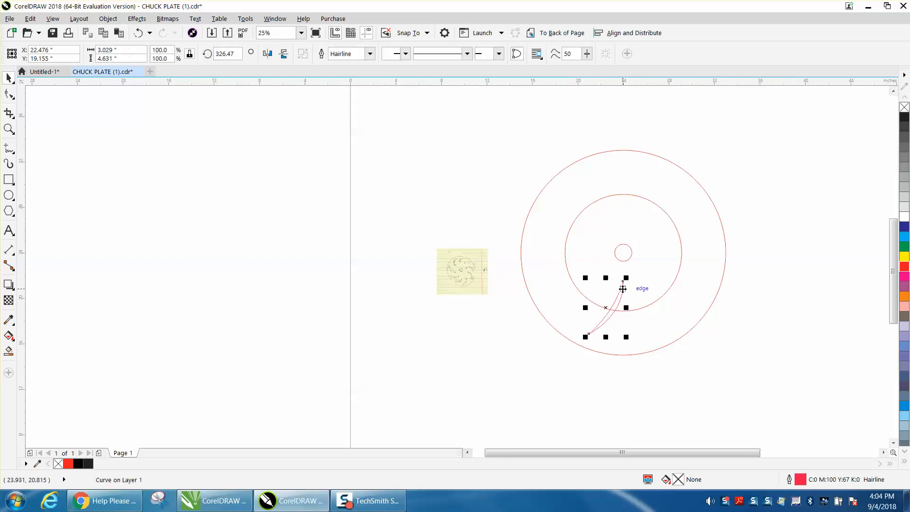
pyautogui.click(661, 293)
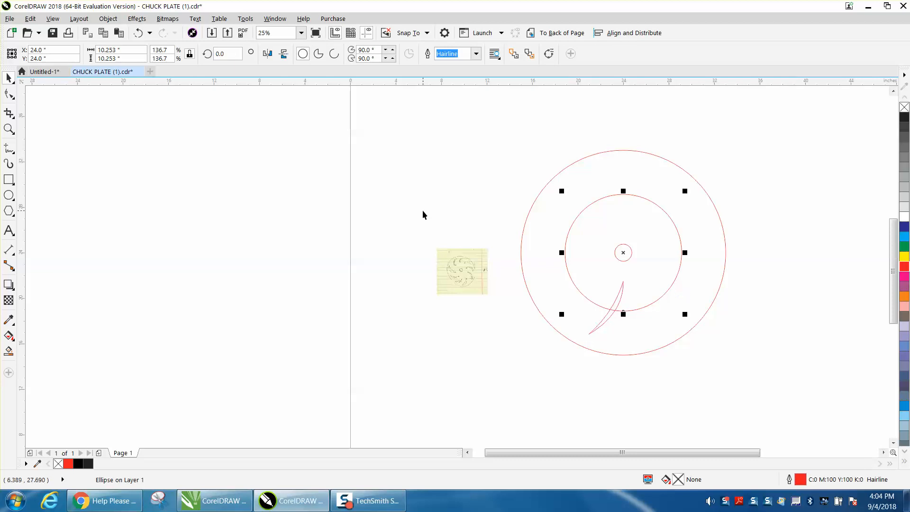
pyautogui.click(334, 111)
pyautogui.doubleClick(284, 55)
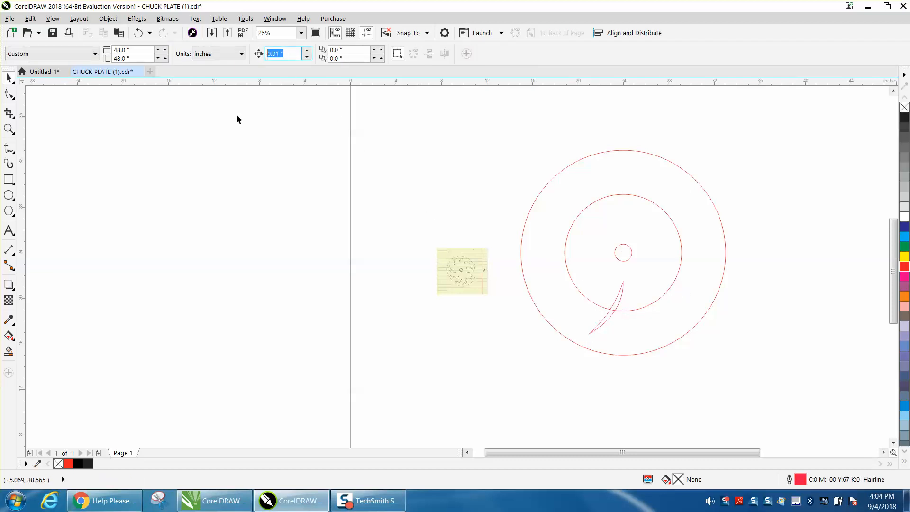
pyautogui.write('10')
pyautogui.press('Return')
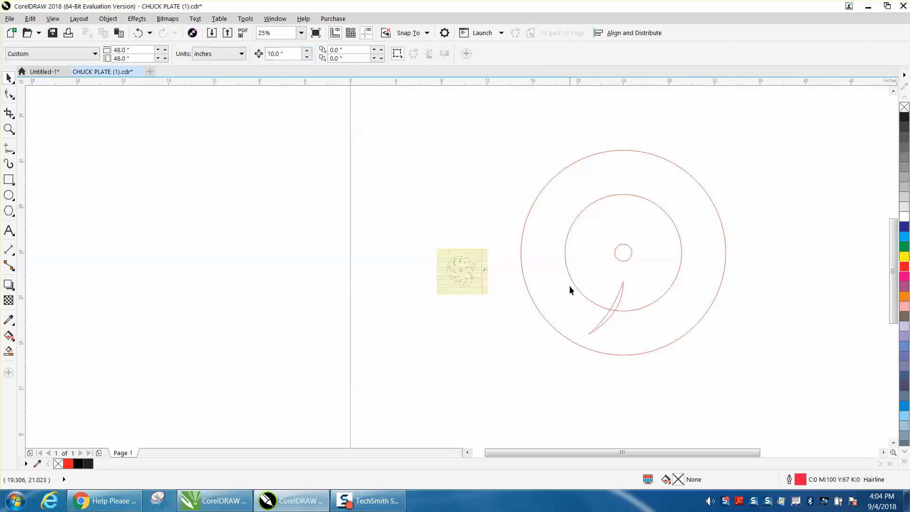
# - Nudge the middle circle 30 inches left, out of the plate and off the page
pyautogui.click(521, 247)
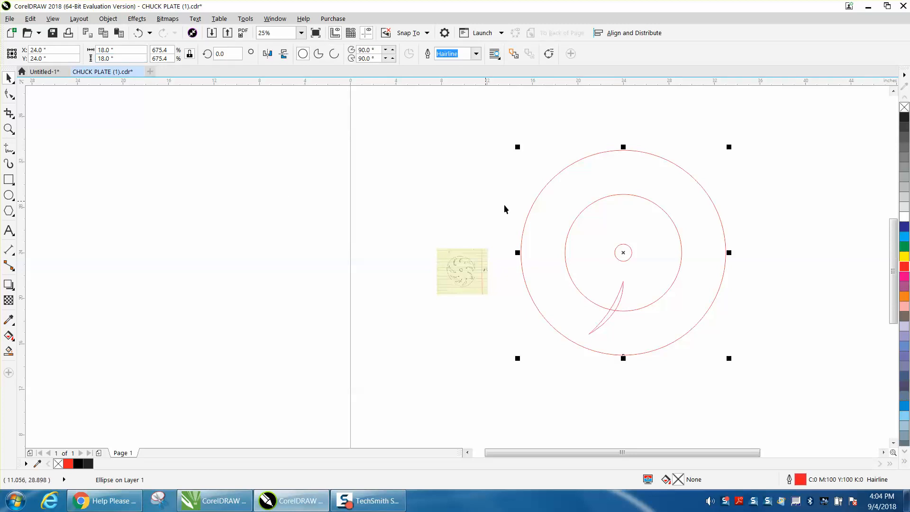
pyautogui.click(630, 255)
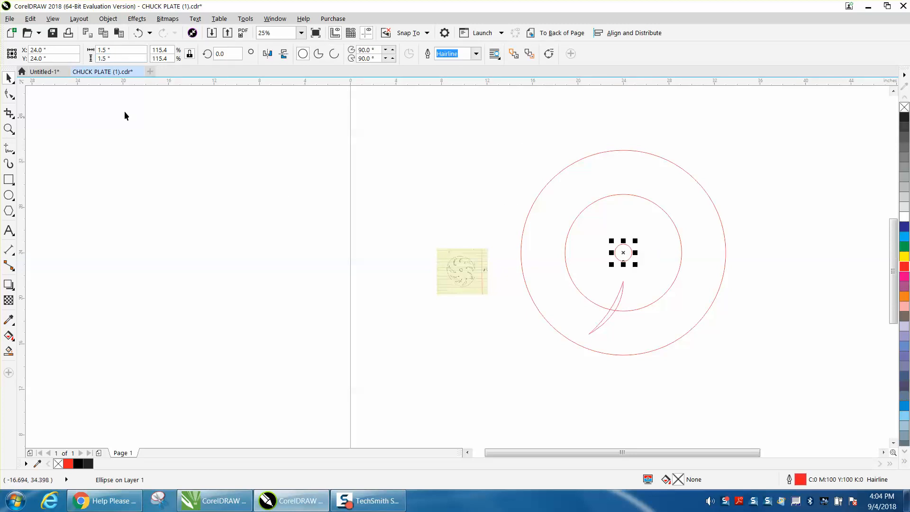
pyautogui.click(630, 311)
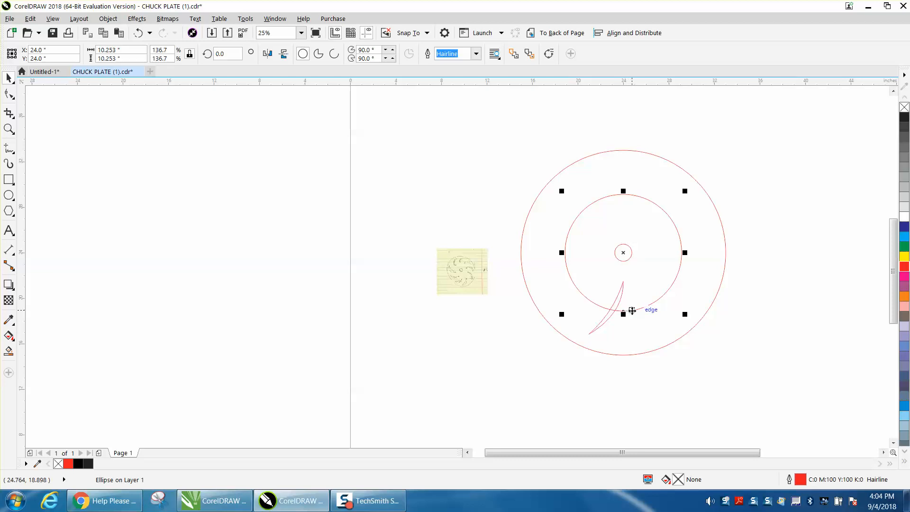
pyautogui.press('Left')
pyautogui.press('Left')
pyautogui.press('Left')
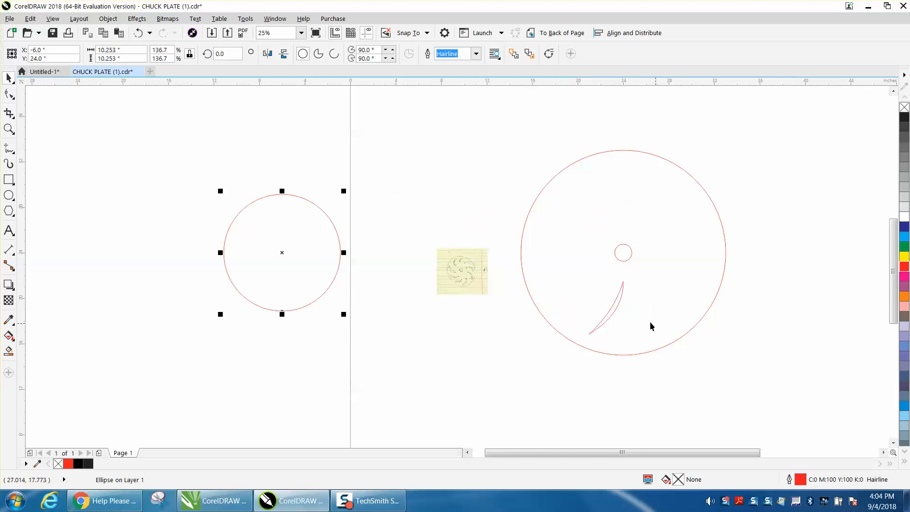
# - Create a black-filled copy of the curved blade with a 0.176 mm outline using Smart Fill
pyautogui.click(617, 312)
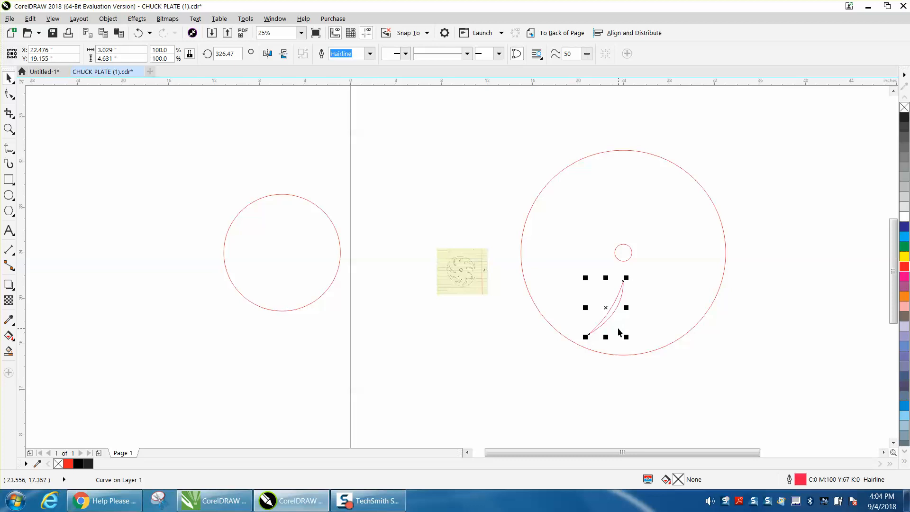
pyautogui.click(8, 128)
pyautogui.moveTo(502, 140); pyautogui.dragTo(807, 383)
pyautogui.click(11, 78)
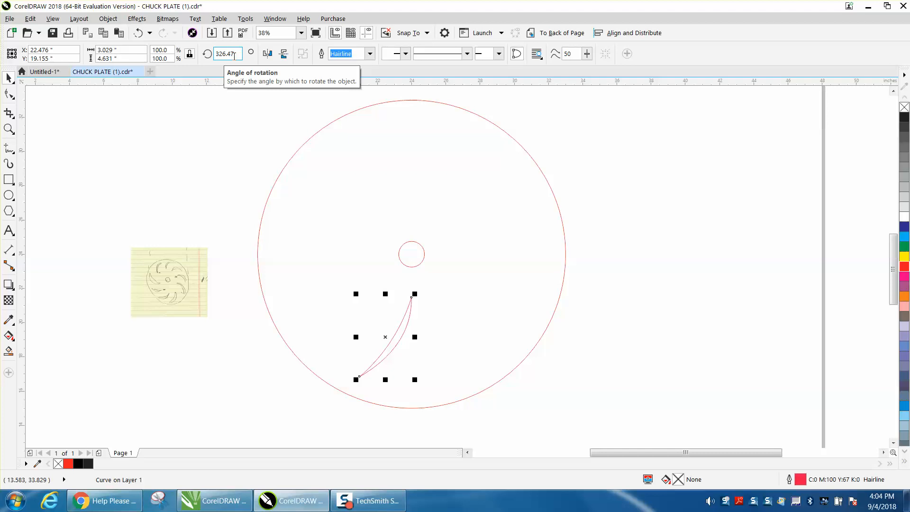
pyautogui.click(9, 352)
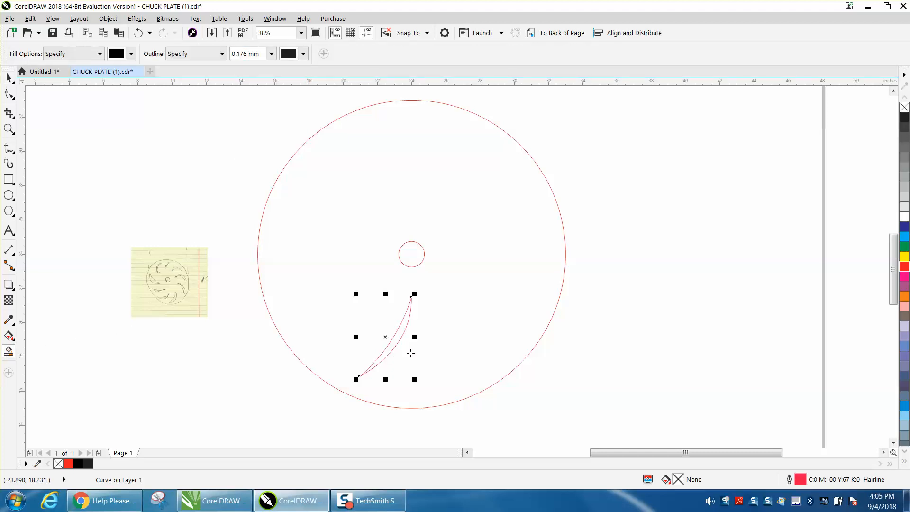
pyautogui.click(402, 337)
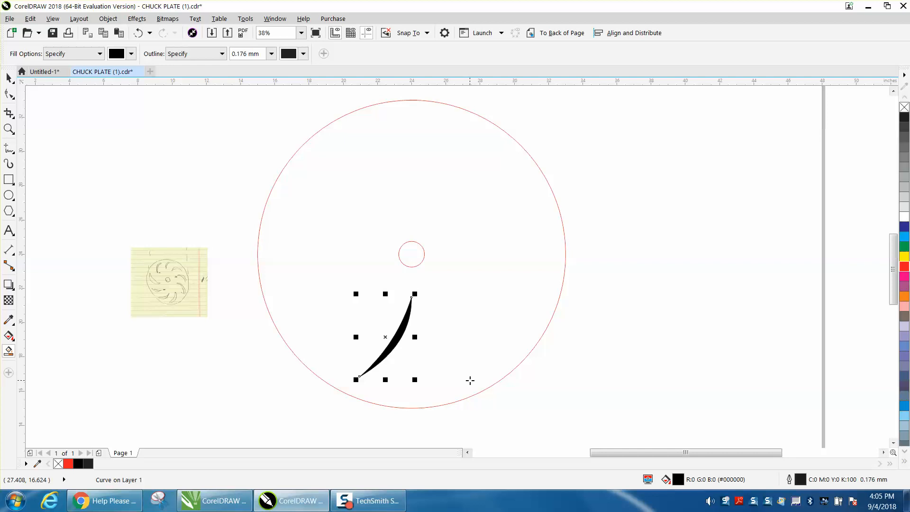
# - Nudge the black blade 10 inches right and the original red blade 10 inches left, out of the plate
pyautogui.press('Right')
pyautogui.click(9, 77)
pyautogui.click(396, 350)
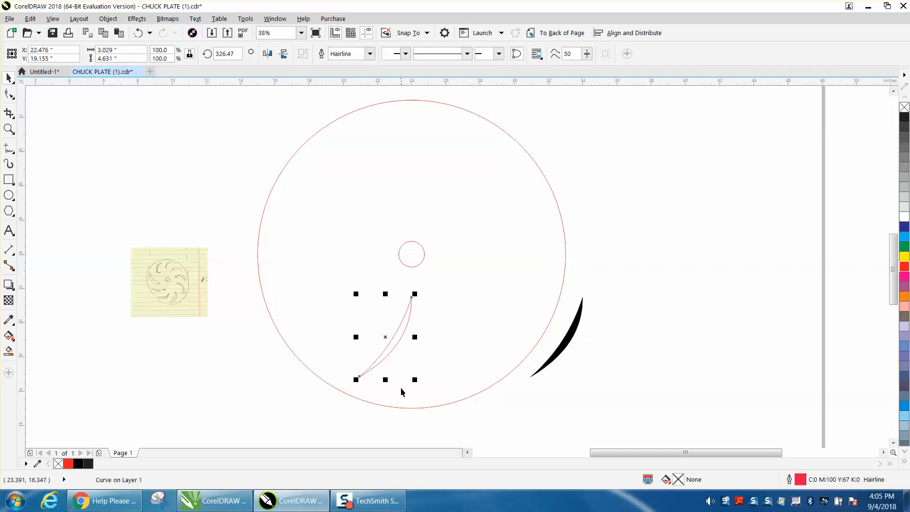
pyautogui.press('Left')
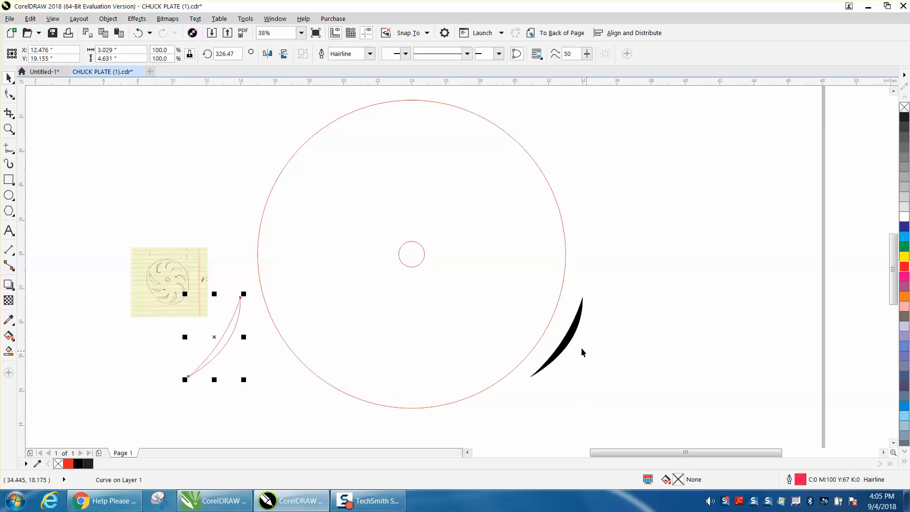
# - Nudge the black blade 10 inches left back into the plate, remove its fill and make its outline red
pyautogui.click(572, 338)
pyautogui.press('Left')
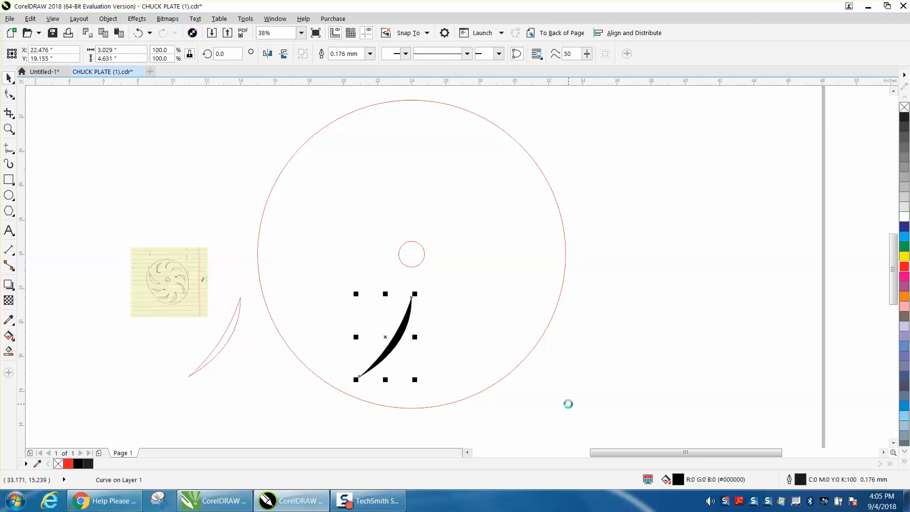
pyautogui.click(904, 107)
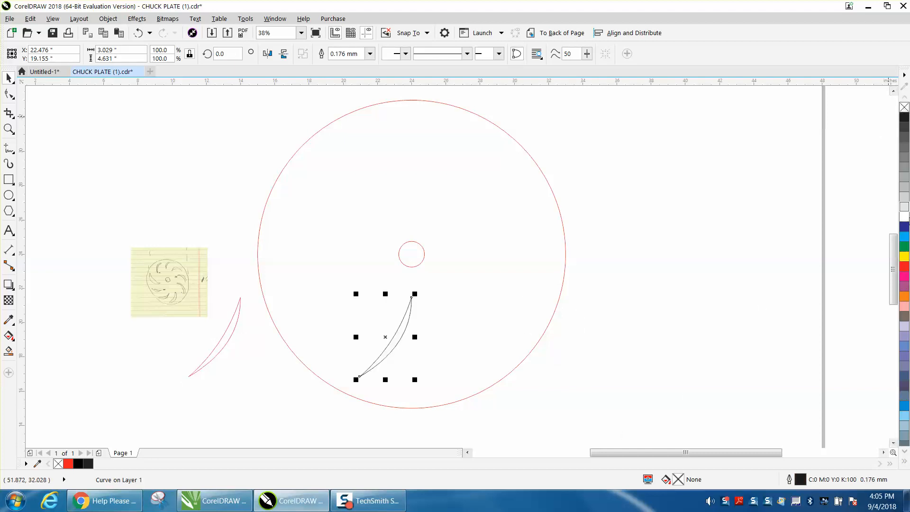
pyautogui.rightClick(905, 266)
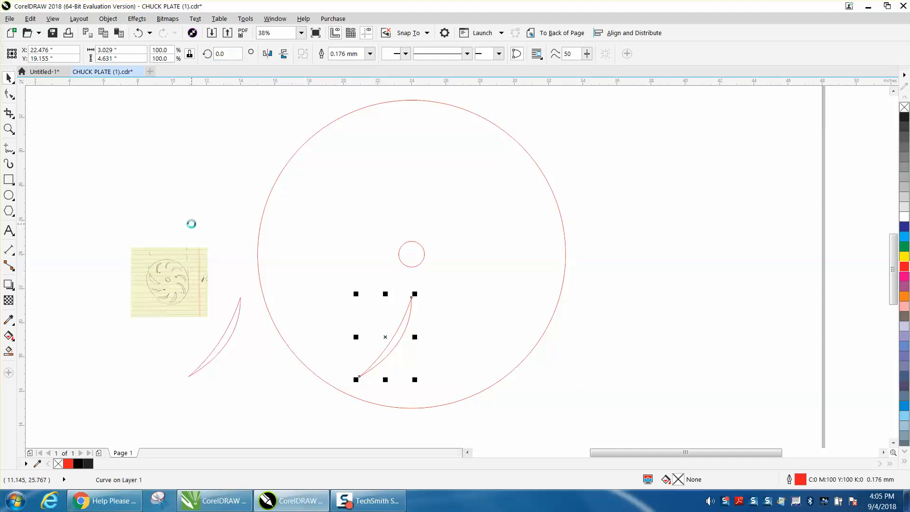
# - Move the rotation centre of the blade inside the plate to the centre of the small middle hole
pyautogui.click(386, 337)
pyautogui.moveTo(386, 336); pyautogui.dragTo(416, 253)
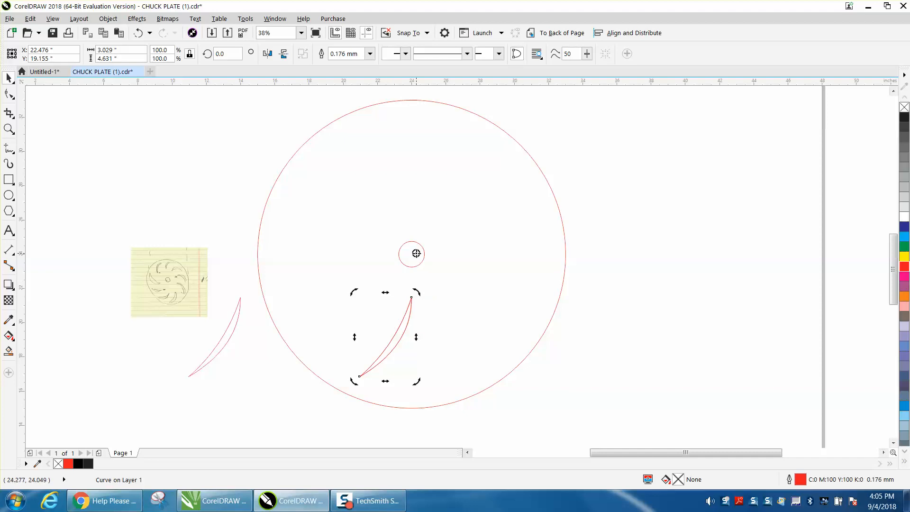
pyautogui.click(471, 279)
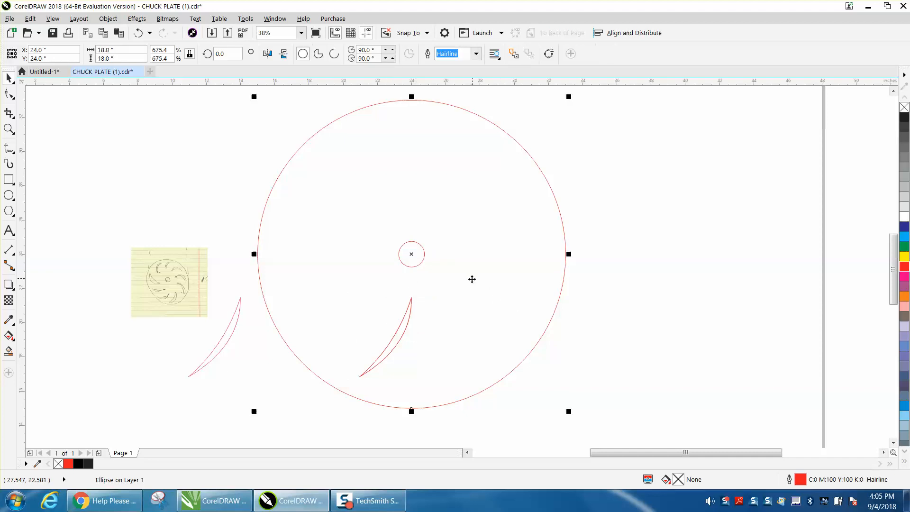
pyautogui.click(410, 313)
pyautogui.click(410, 310)
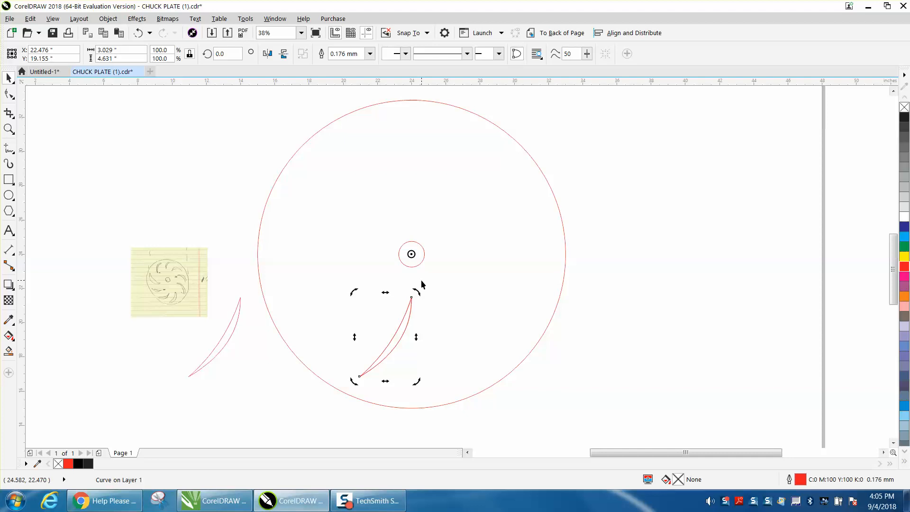
# - Rotate a copy of the blade 40° about the plate's centre and repeat it until nine blades ring the hole
pyautogui.write('40')
pyautogui.press('Return')
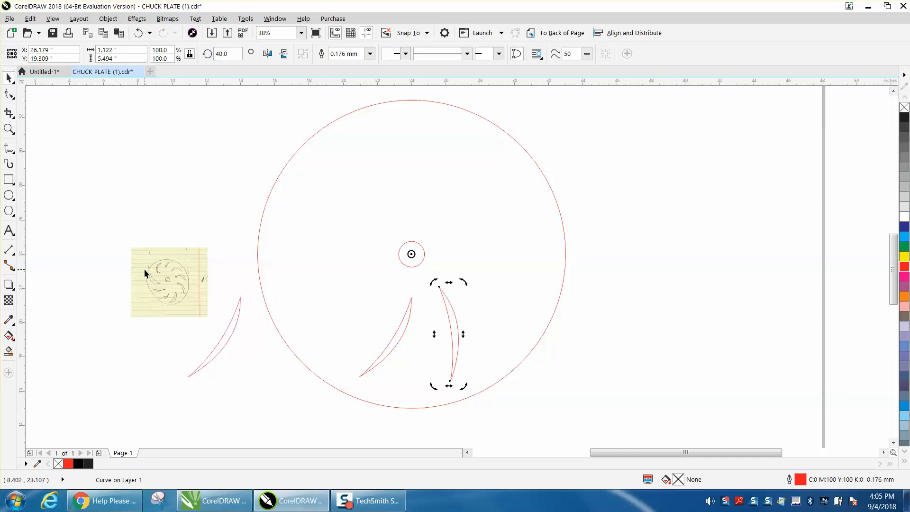
pyautogui.doubleClick(221, 54)
pyautogui.write('80')
pyautogui.hotkey('ctrl', 'Return')
pyautogui.hotkey('ctrl', 'r')
pyautogui.hotkey('ctrl', 'r')
pyautogui.hotkey('ctrl', 'r')
pyautogui.hotkey('ctrl', 'r')
pyautogui.hotkey('ctrl', 'r')
pyautogui.hotkey('ctrl', 'r')
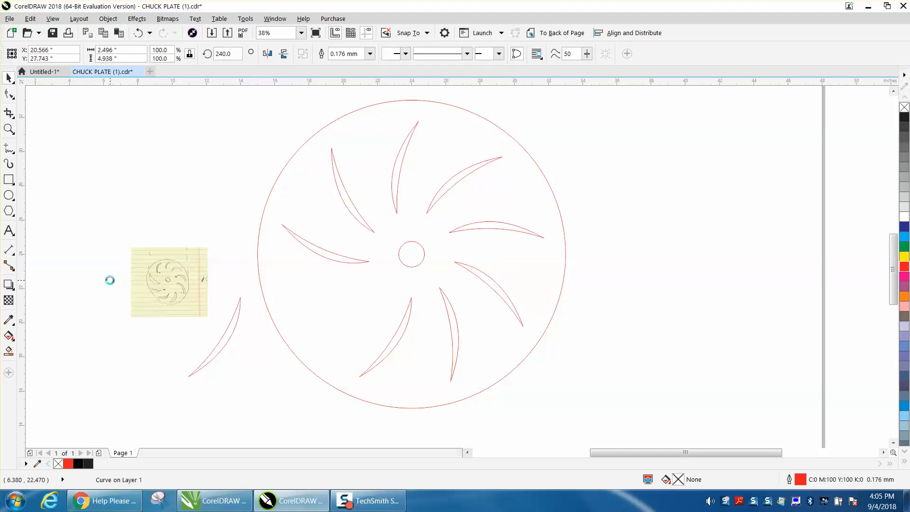
pyautogui.click(632, 353)
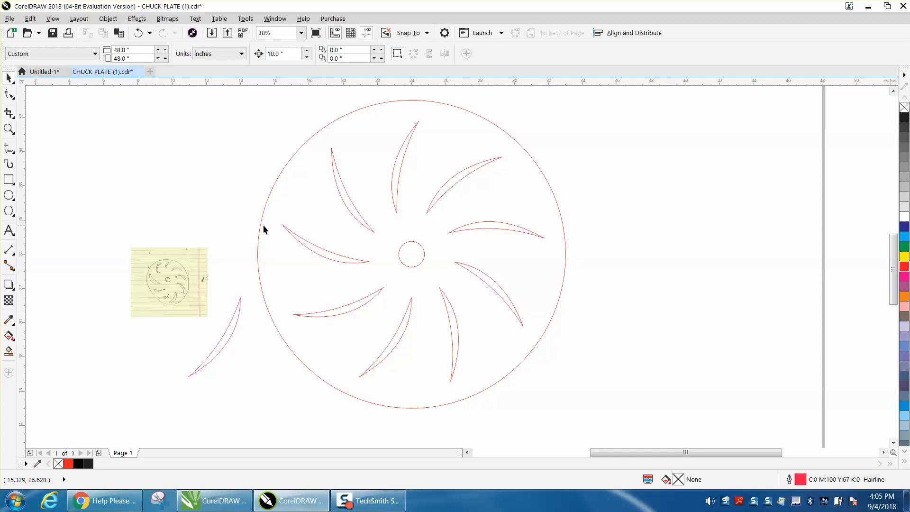
# - Examine the shape and spacing of the blades around the plate and compare them with the hand-drawn sketch
pyautogui.click(10, 130)
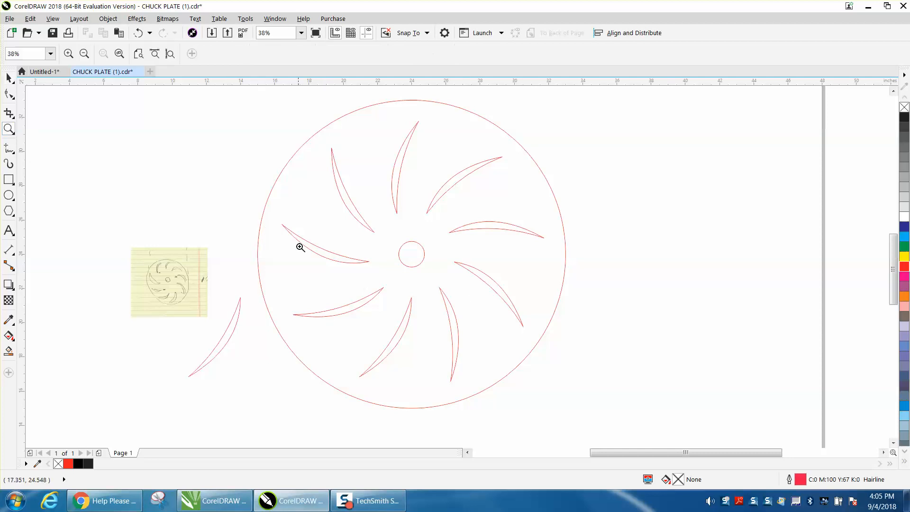
pyautogui.moveTo(256, 294); pyautogui.dragTo(468, 394)
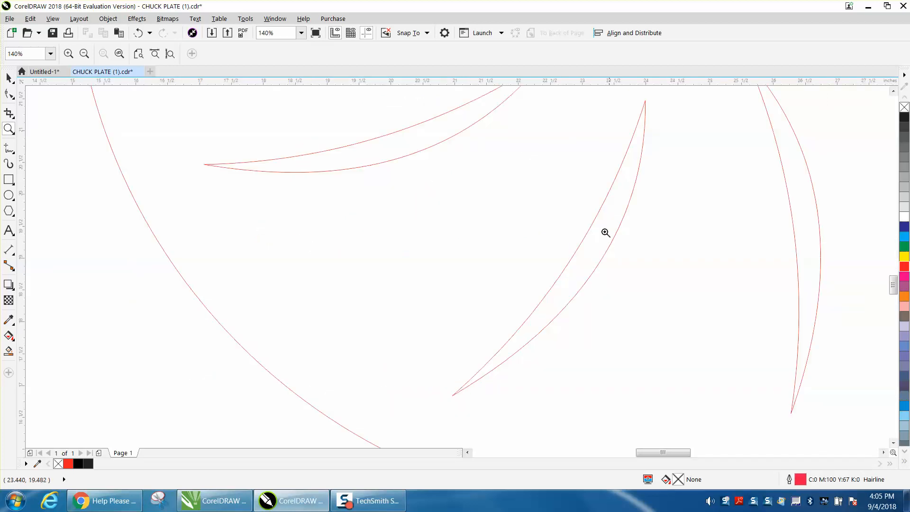
pyautogui.rightClick(412, 364)
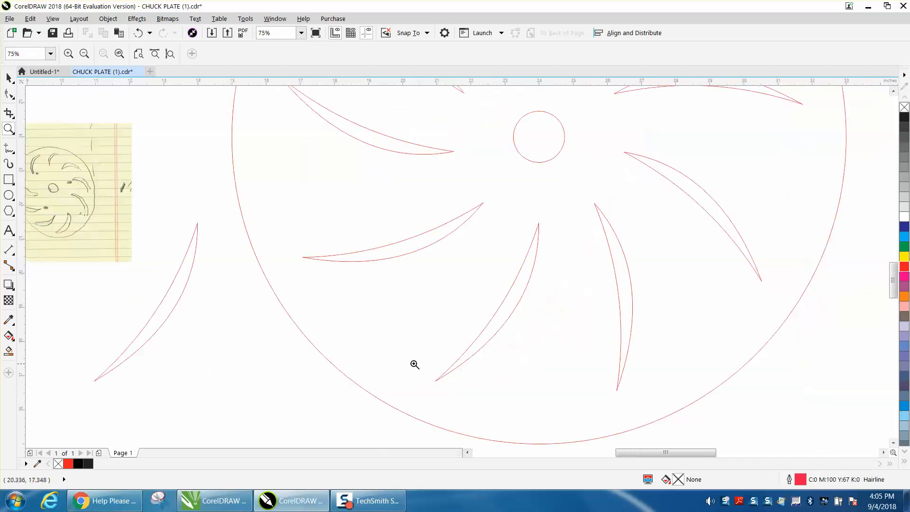
pyautogui.moveTo(477, 196); pyautogui.dragTo(490, 214)
pyautogui.scroll(-5, 471, 176)
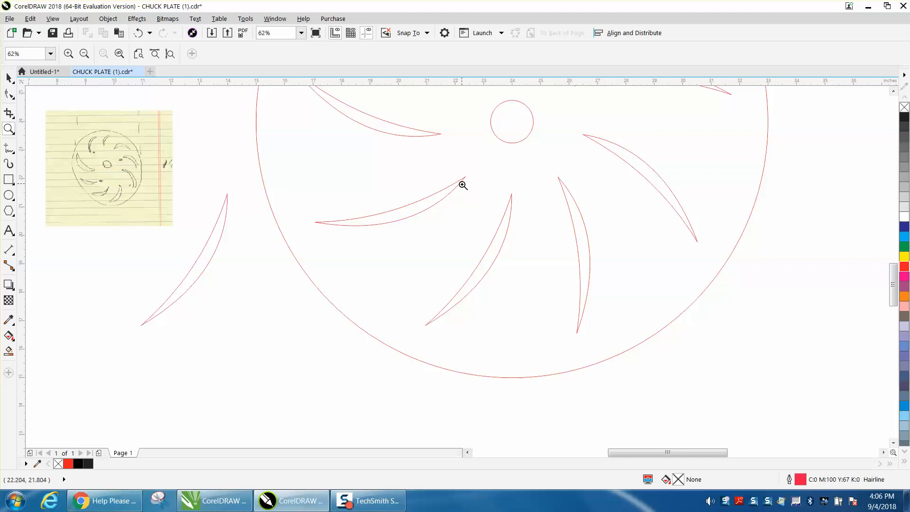
pyautogui.scroll(-3, 460, 187)
pyautogui.scroll(1, 459, 188)
pyautogui.scroll(-1, 460, 188)
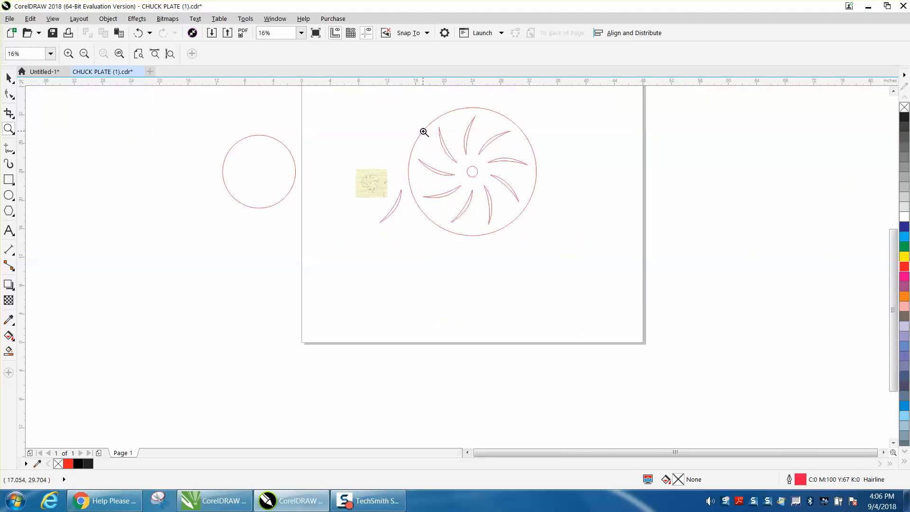
pyautogui.moveTo(406, 109); pyautogui.dragTo(583, 235)
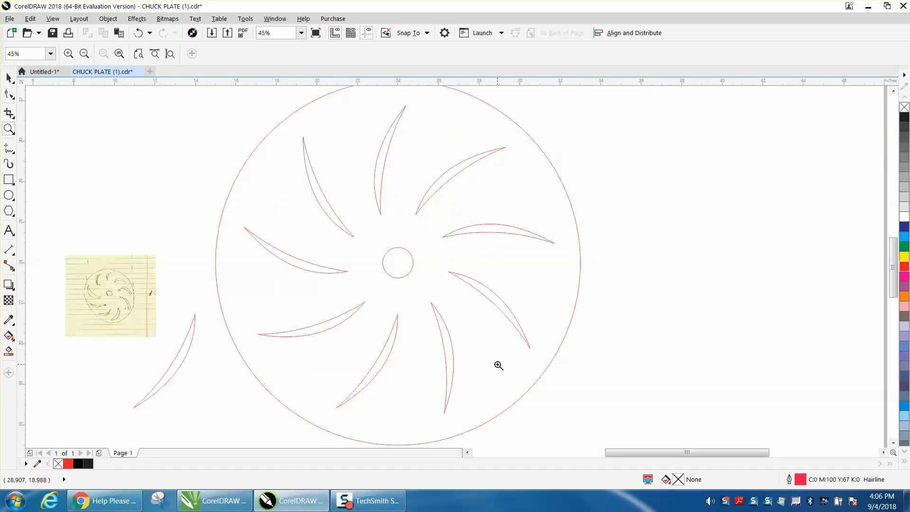
pyautogui.moveTo(76, 266); pyautogui.dragTo(167, 335)
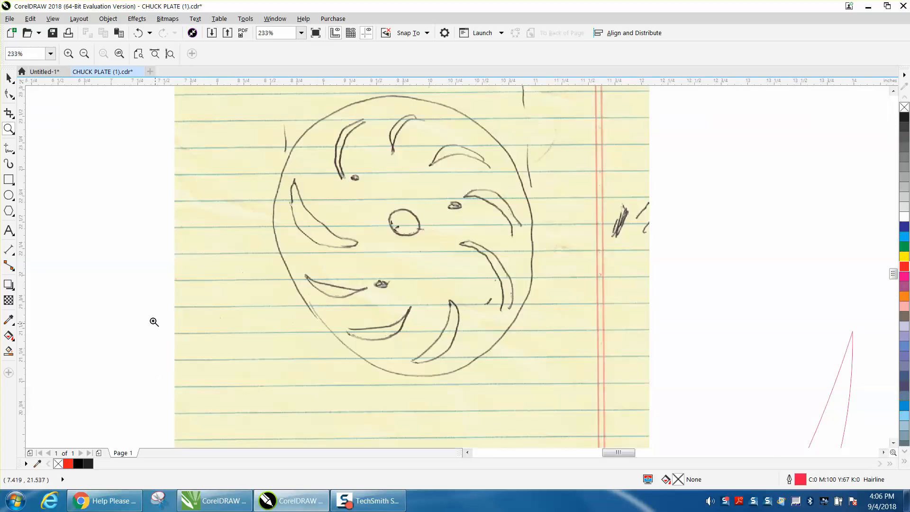
pyautogui.scroll(-1, 148, 293)
pyautogui.scroll(-1, 208, 285)
pyautogui.scroll(-1, 240, 283)
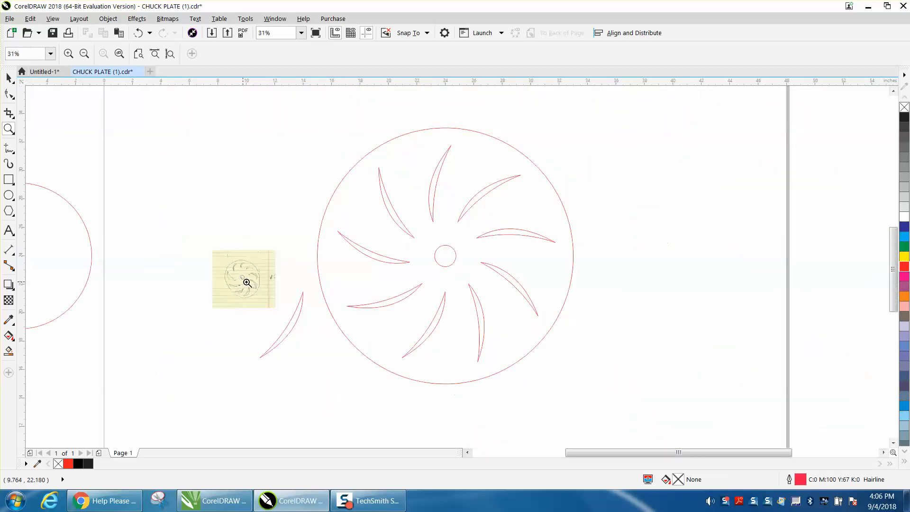